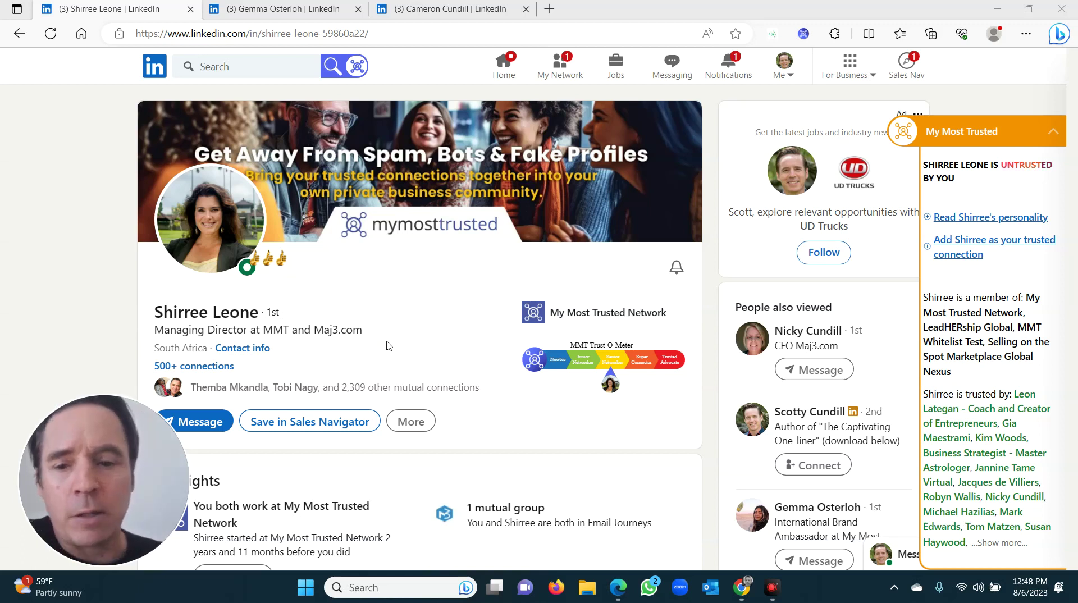
Add the contact on the first open LinkedIn profile as a trusted connection, leaving the tag empty and the existing note in place.
{"action": "double_click", "coordinate": [272, 312]}
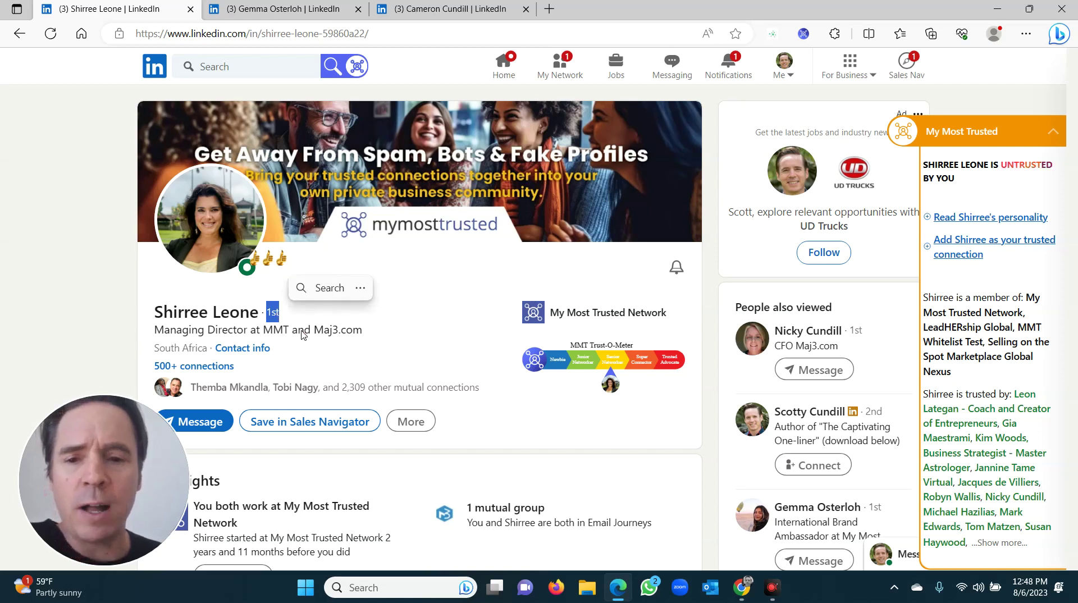
{"action": "left_click", "coordinate": [276, 313]}
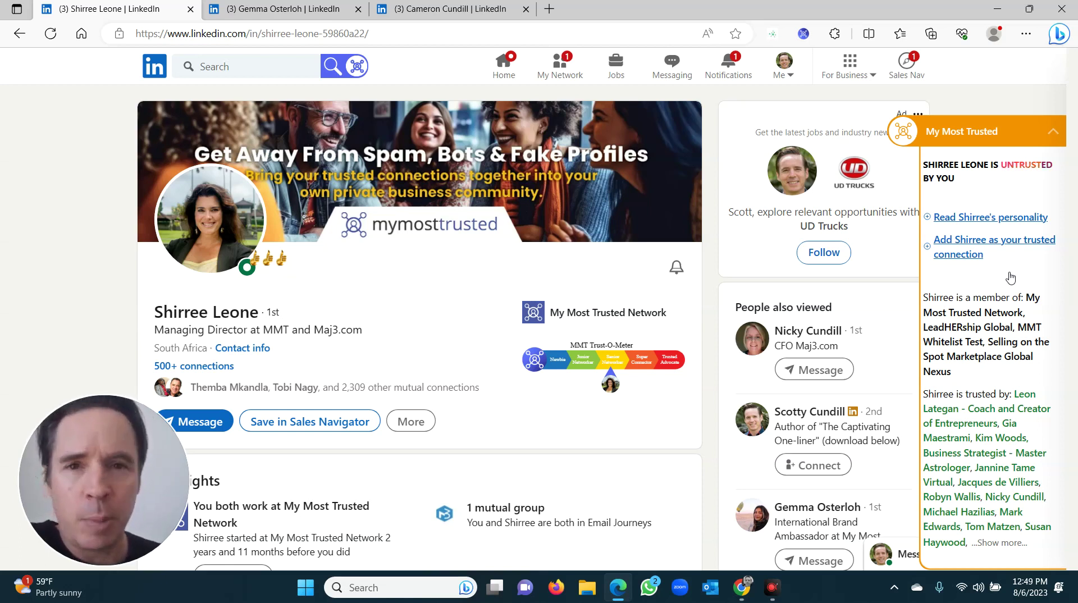
{"action": "left_click", "coordinate": [968, 243]}
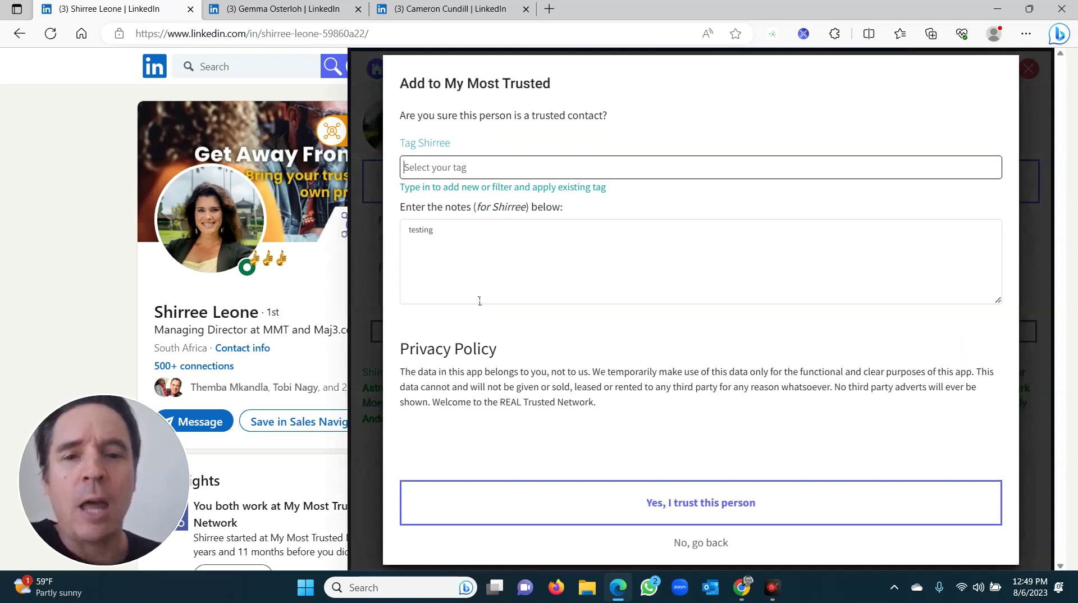
{"action": "left_click", "coordinate": [710, 501]}
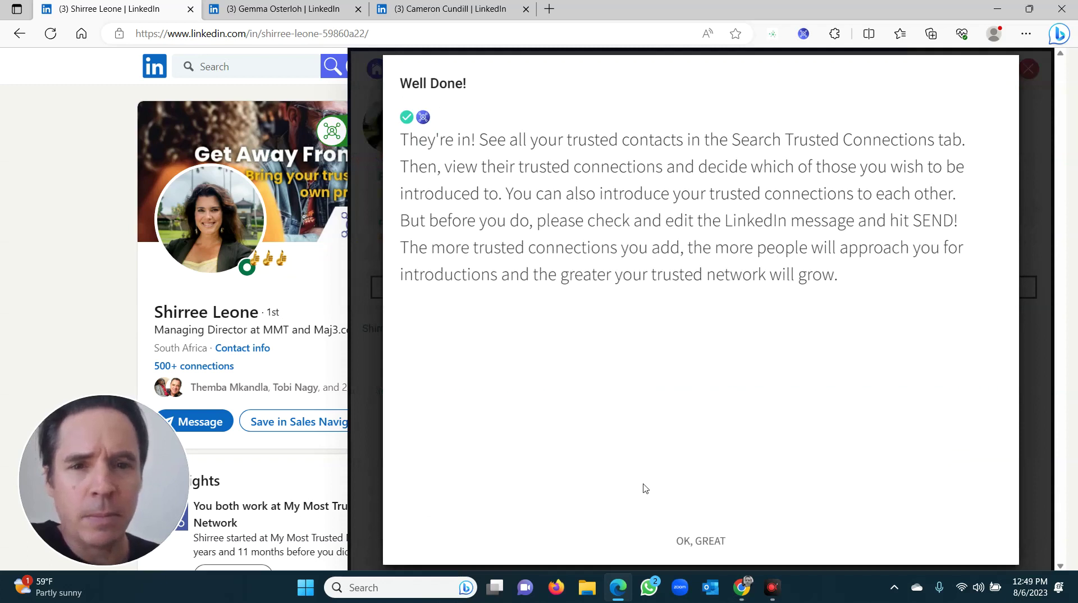
{"action": "left_click", "coordinate": [697, 542]}
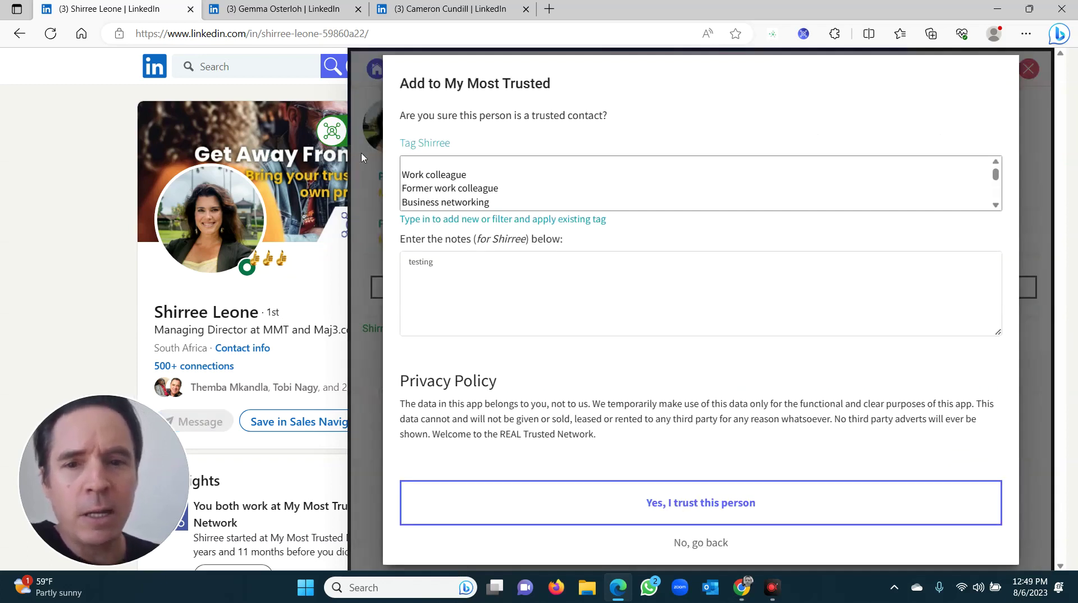
{"action": "left_click", "coordinate": [741, 567]}
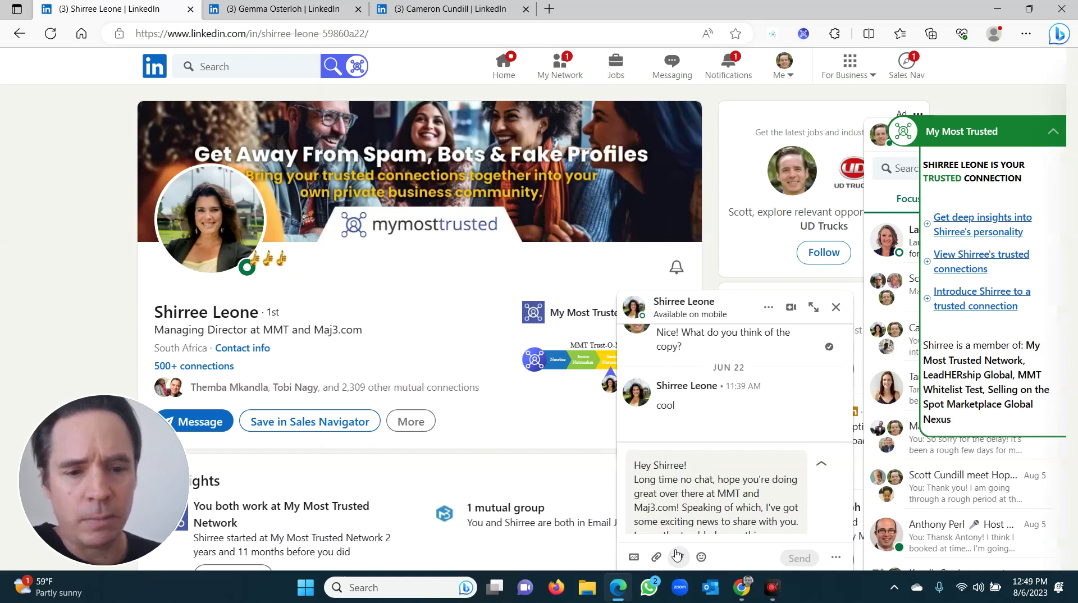
Enlarge the chat with the drafted introduction message to read it, and discard the draft without sending.
{"action": "left_click", "coordinate": [815, 305]}
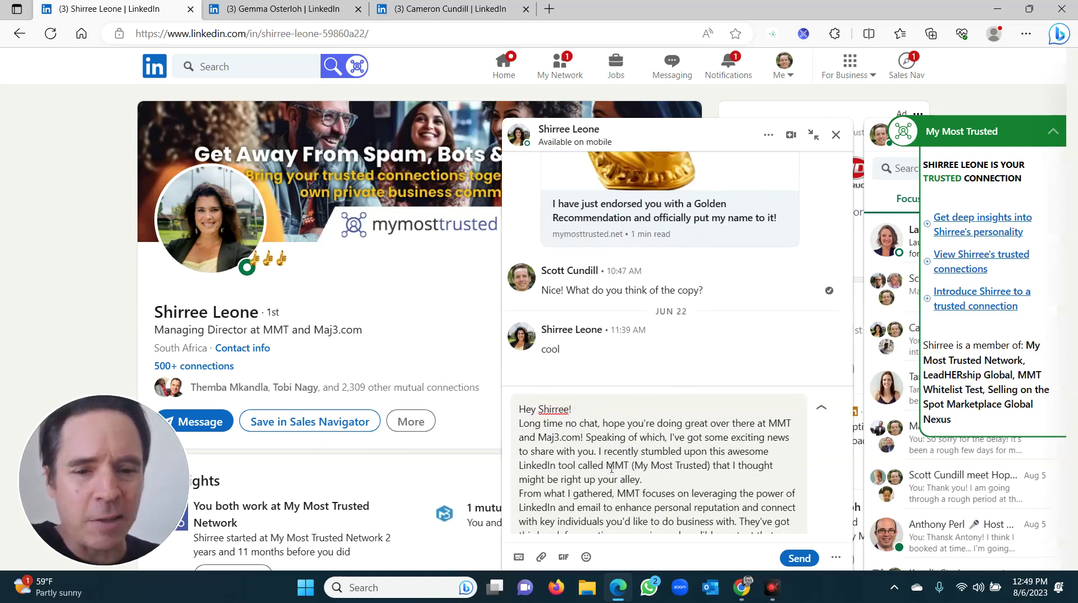
{"action": "left_click", "coordinate": [836, 135]}
{"action": "left_click", "coordinate": [612, 297]}
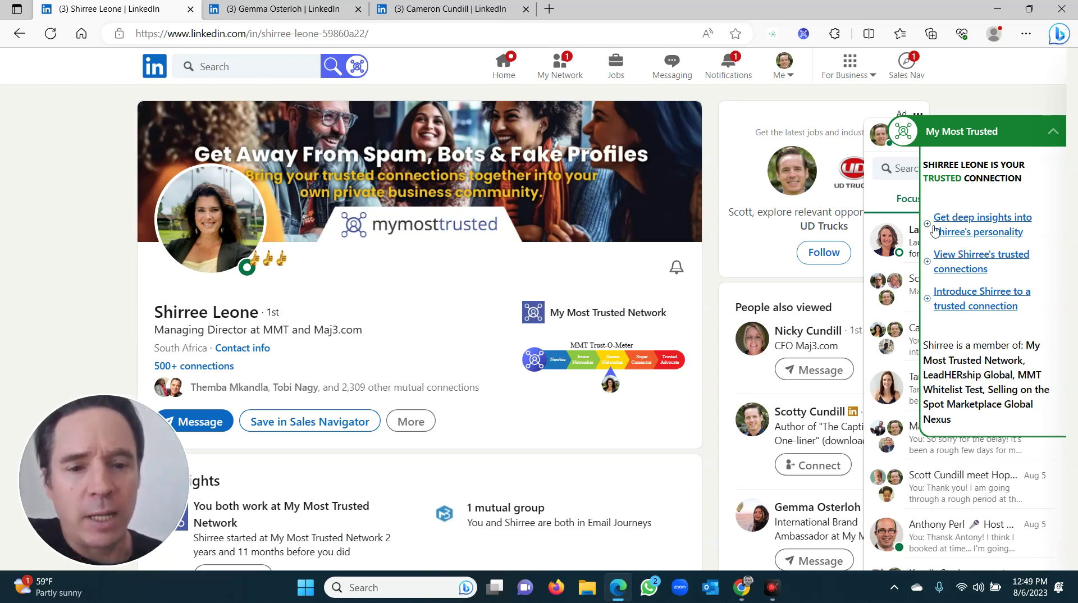
{"action": "mouse_move", "coordinate": [582, 366]}
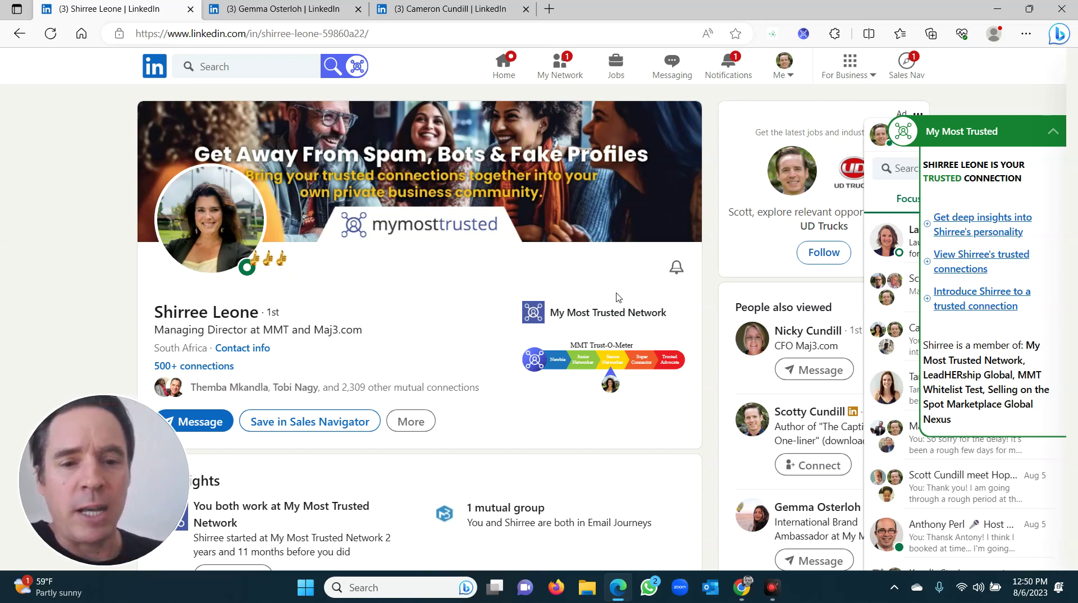
Switch to the second open profile and add that contact as a trusted connection without a tag or notes.
{"action": "left_click", "coordinate": [293, 8]}
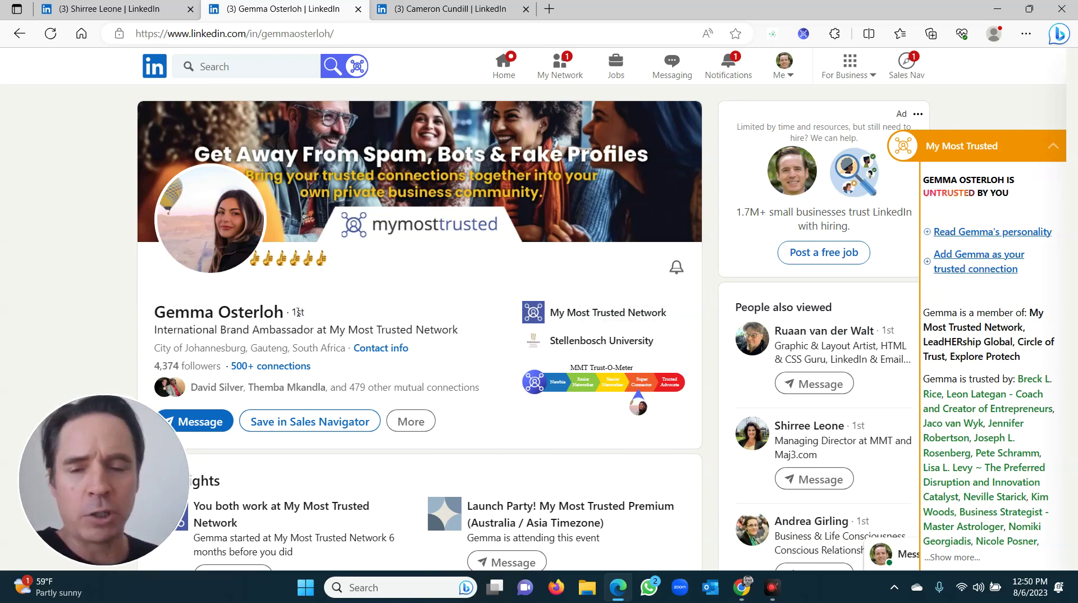
{"action": "left_click", "coordinate": [963, 259]}
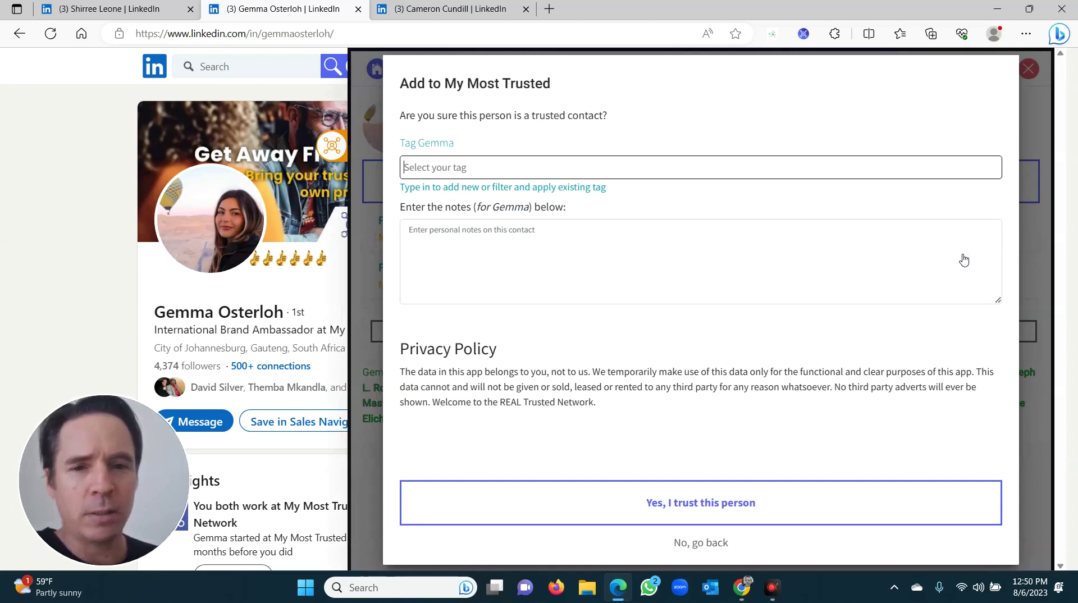
{"action": "left_click", "coordinate": [717, 512]}
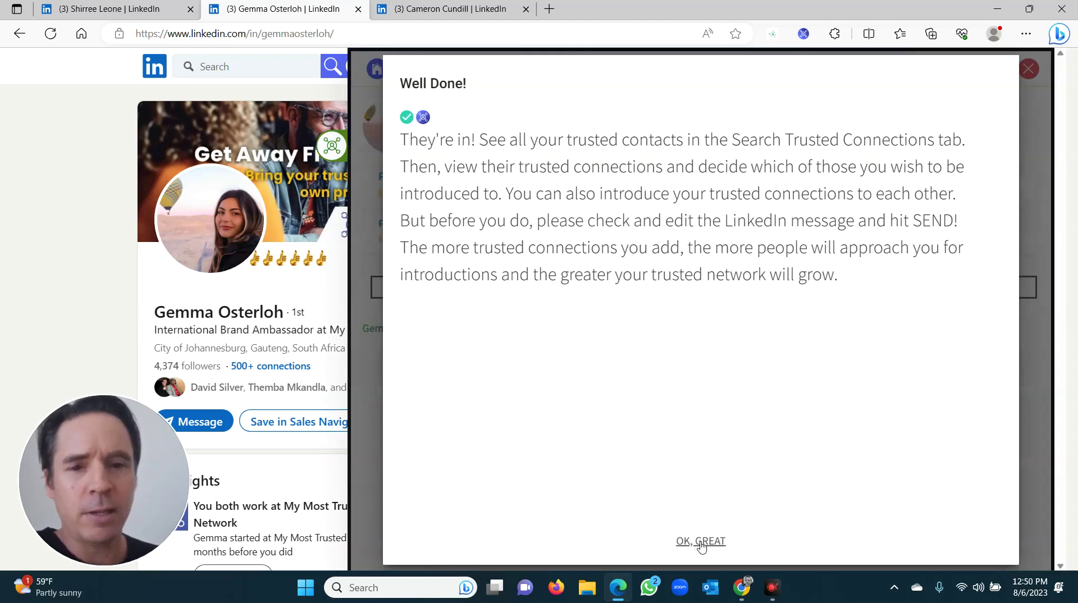
{"action": "left_click", "coordinate": [700, 541]}
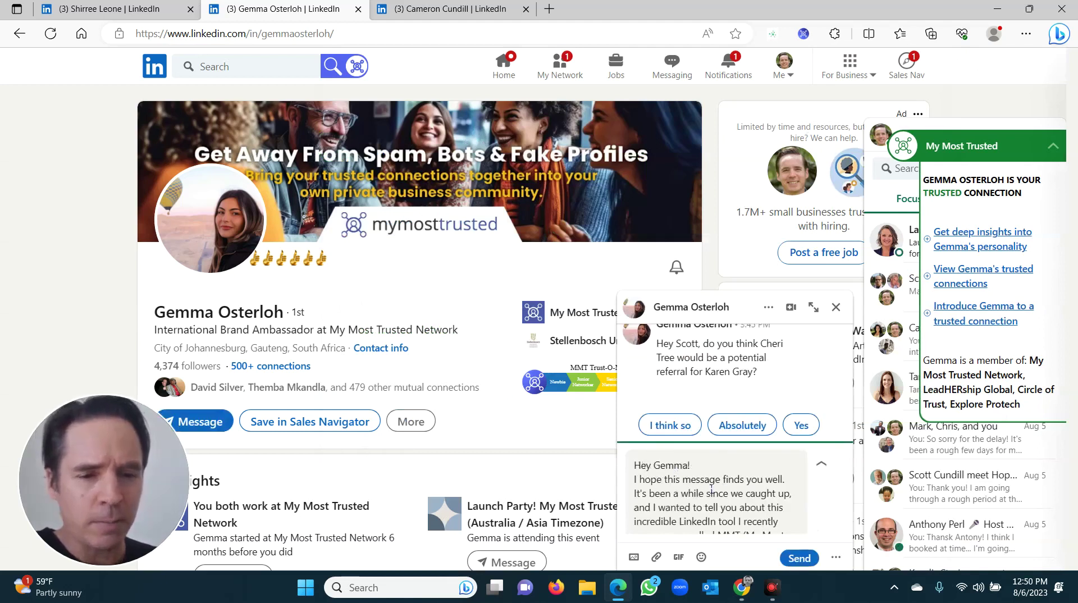
Discard the message drafted for the second contact without sending it and collapse the messaging list.
{"action": "left_click", "coordinate": [835, 307]}
{"action": "left_click", "coordinate": [616, 292]}
{"action": "left_click", "coordinate": [882, 137]}
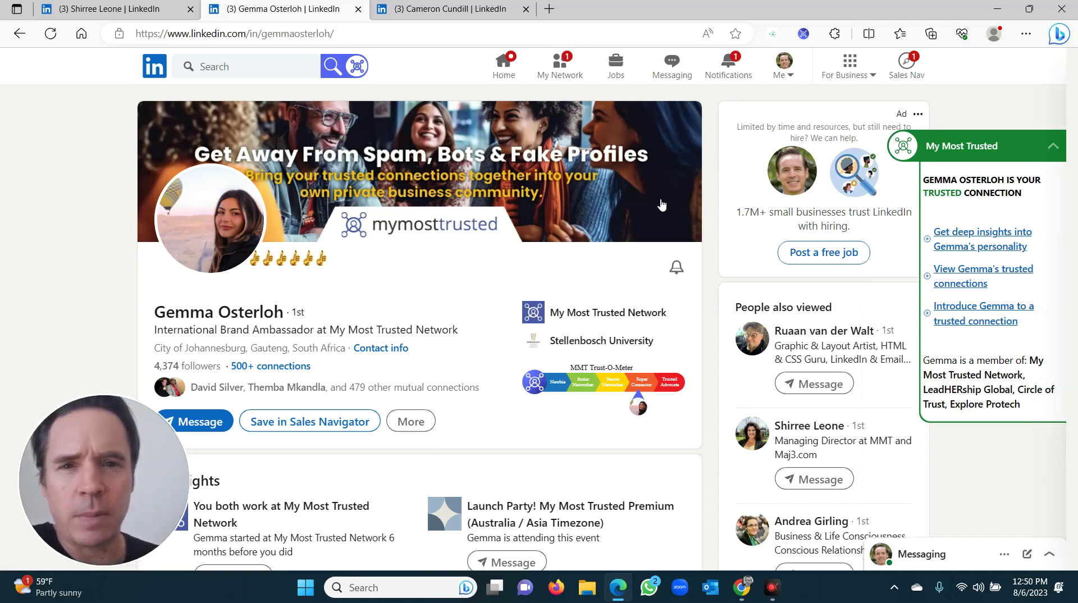
On the third open profile, hide the My Most Trusted dashboard, start adding the contact as a trusted connection and tag them as Family.
{"action": "left_click", "coordinate": [434, 9]}
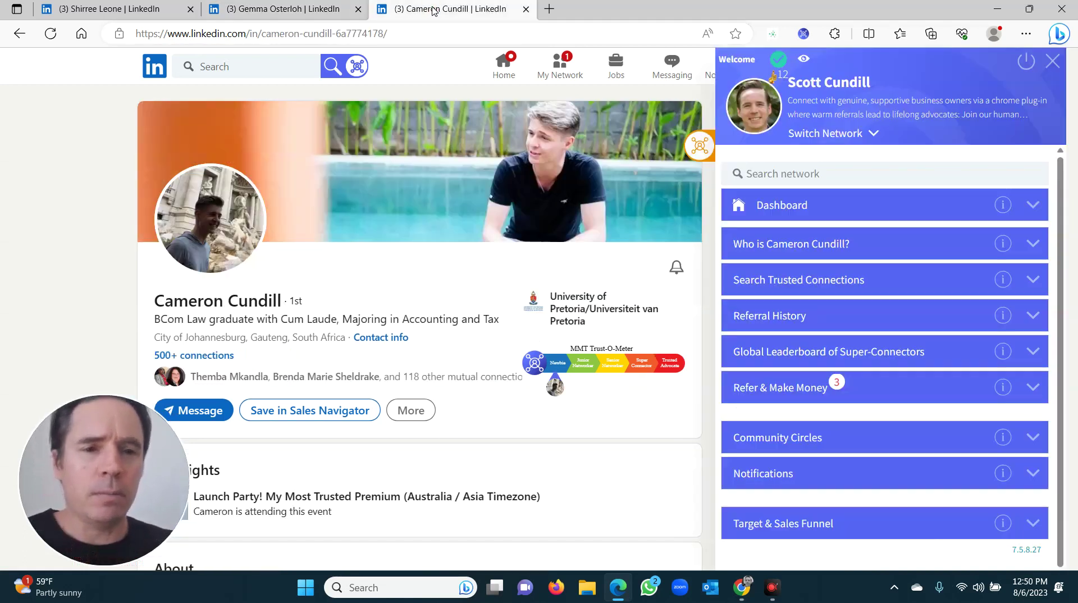
{"action": "left_click", "coordinate": [698, 144]}
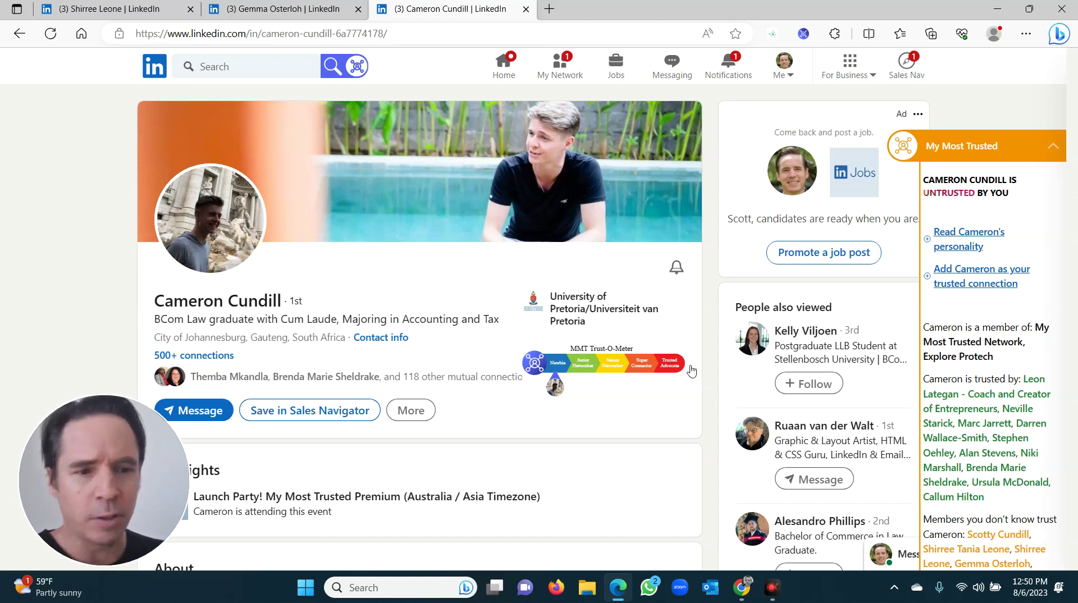
{"action": "left_click", "coordinate": [978, 275]}
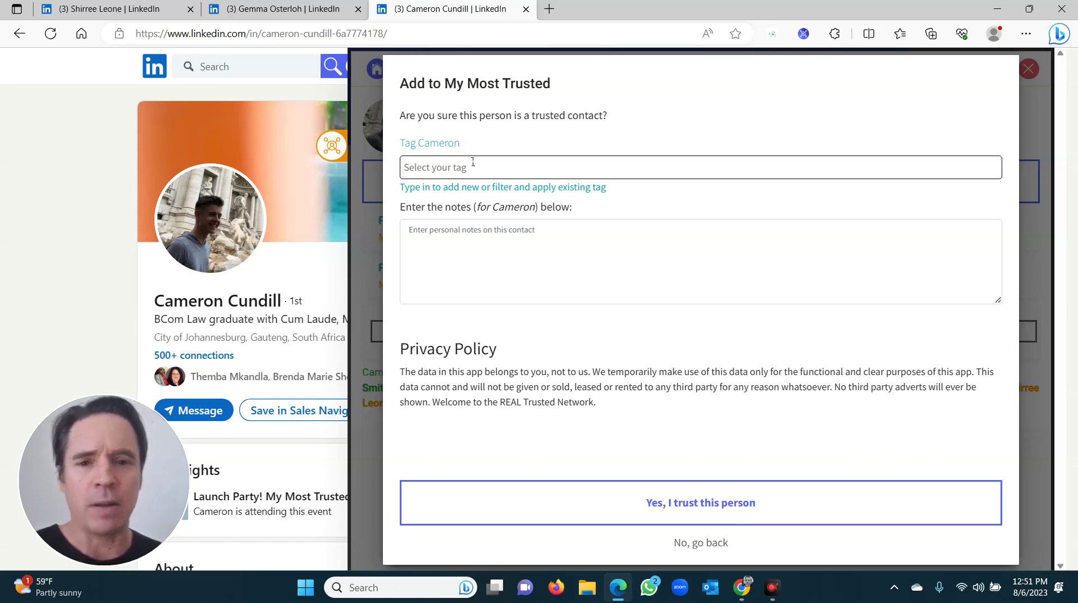
{"action": "left_click", "coordinate": [451, 167]}
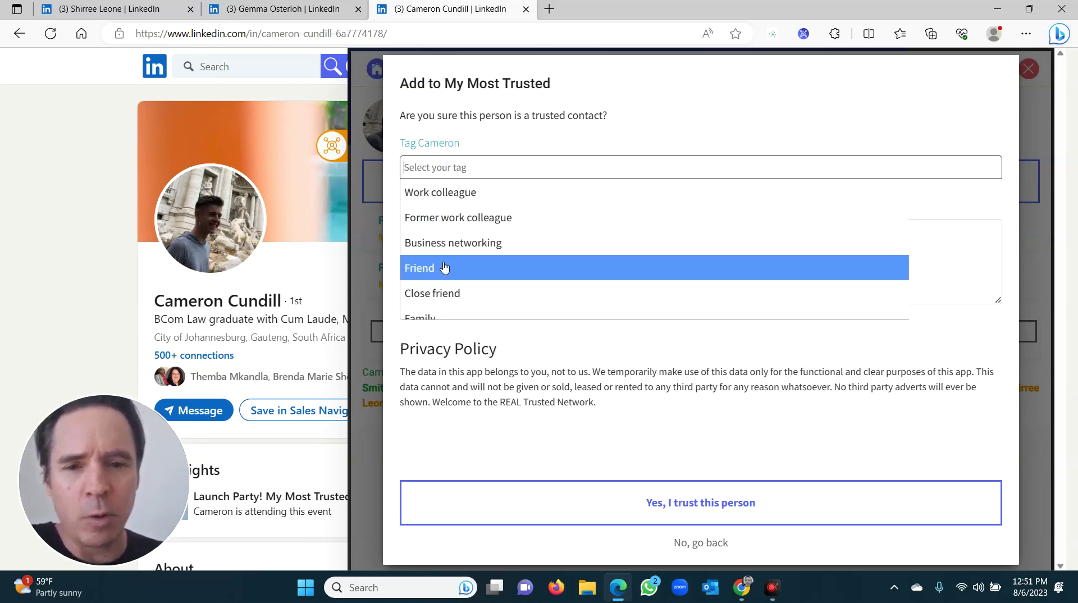
{"action": "scroll", "coordinate": [462, 264], "scroll_direction": "down", "scroll_amount": 3}
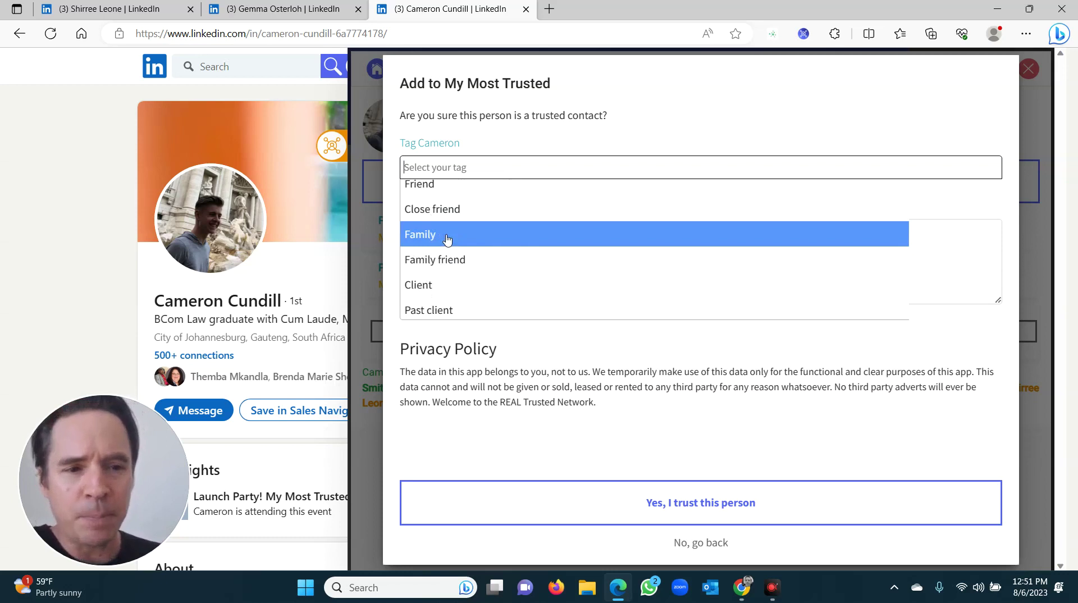
{"action": "scroll", "coordinate": [465, 260], "scroll_direction": "down", "scroll_amount": 3}
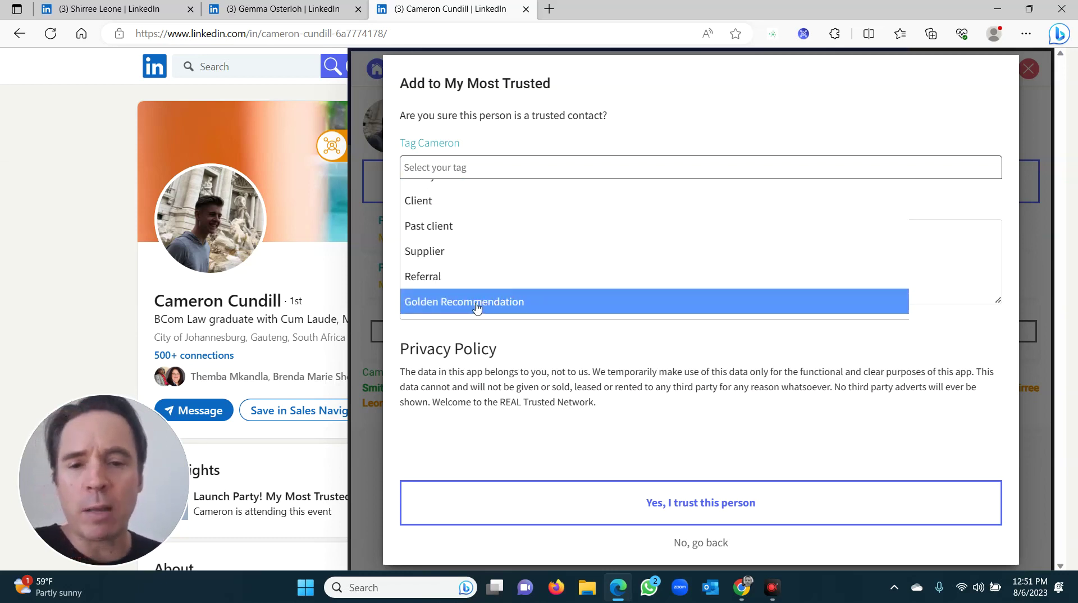
{"action": "scroll", "coordinate": [459, 270], "scroll_direction": "up", "scroll_amount": 1}
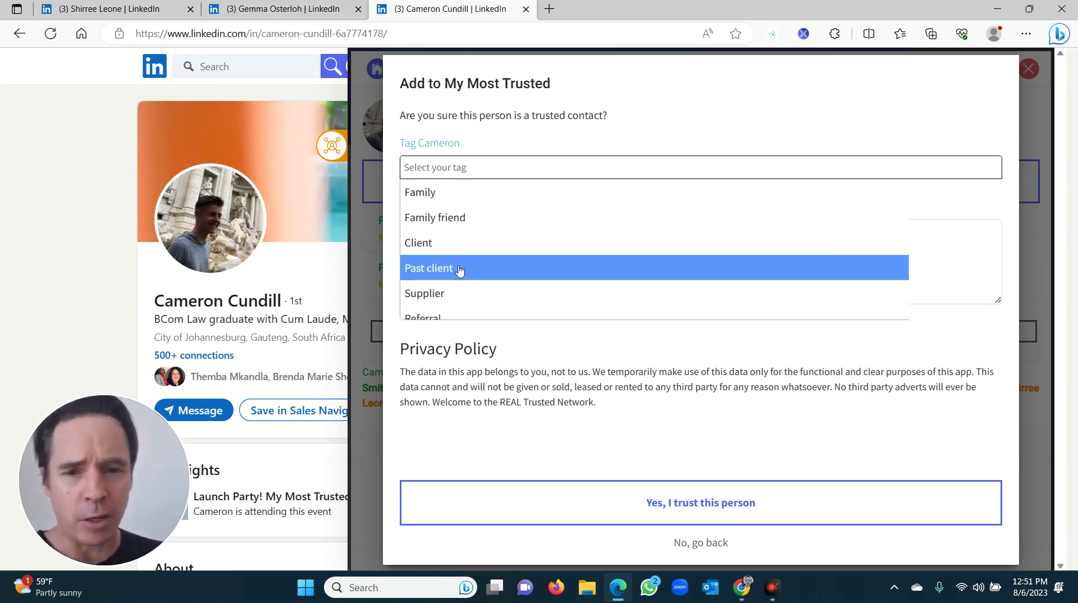
{"action": "left_click", "coordinate": [440, 196]}
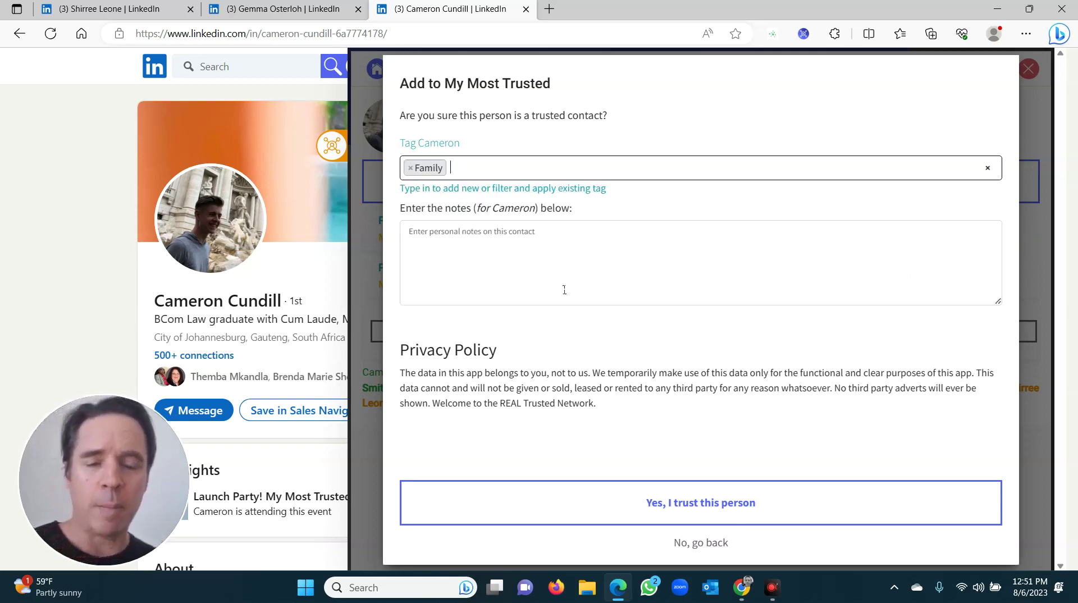
Enter a note that this contact is your son and confirm the contact as trusted.
{"action": "left_click", "coordinate": [542, 262]}
{"action": "type", "text": "Cam is my son"}
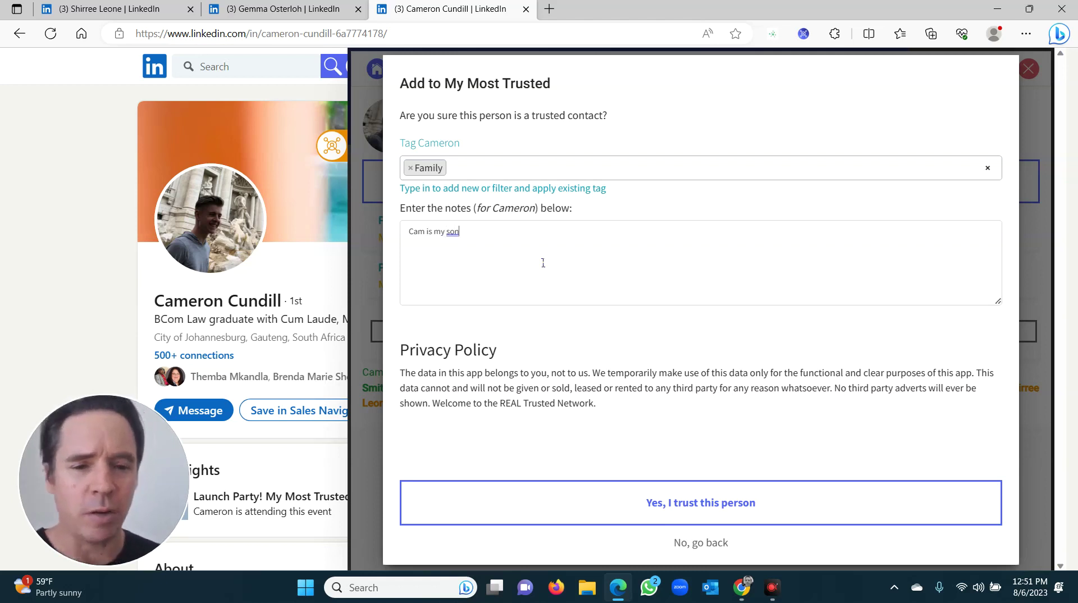
{"action": "left_click", "coordinate": [704, 514]}
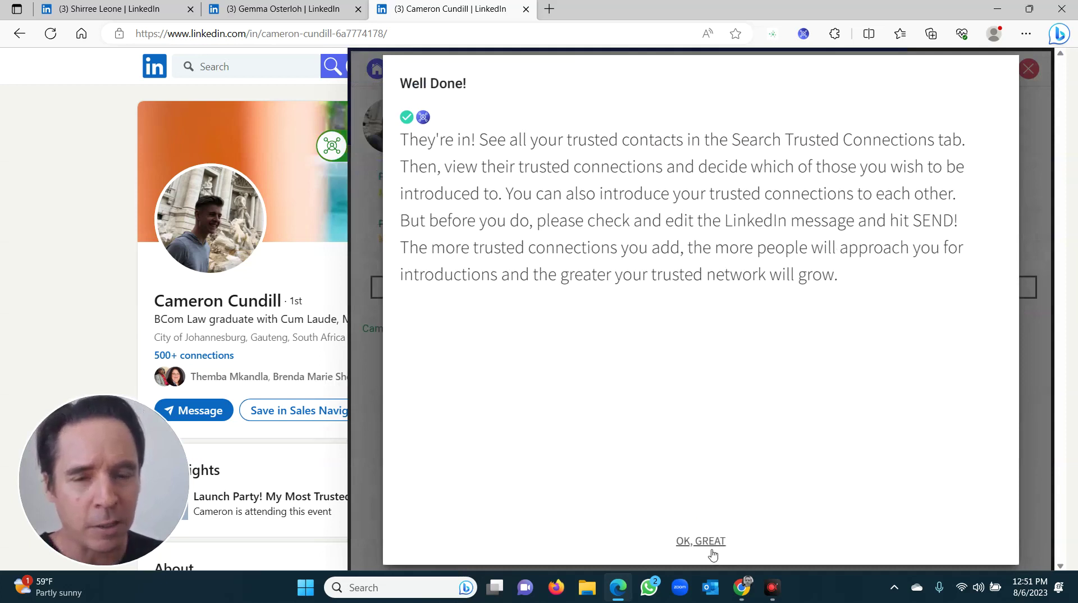
{"action": "left_click", "coordinate": [701, 540]}
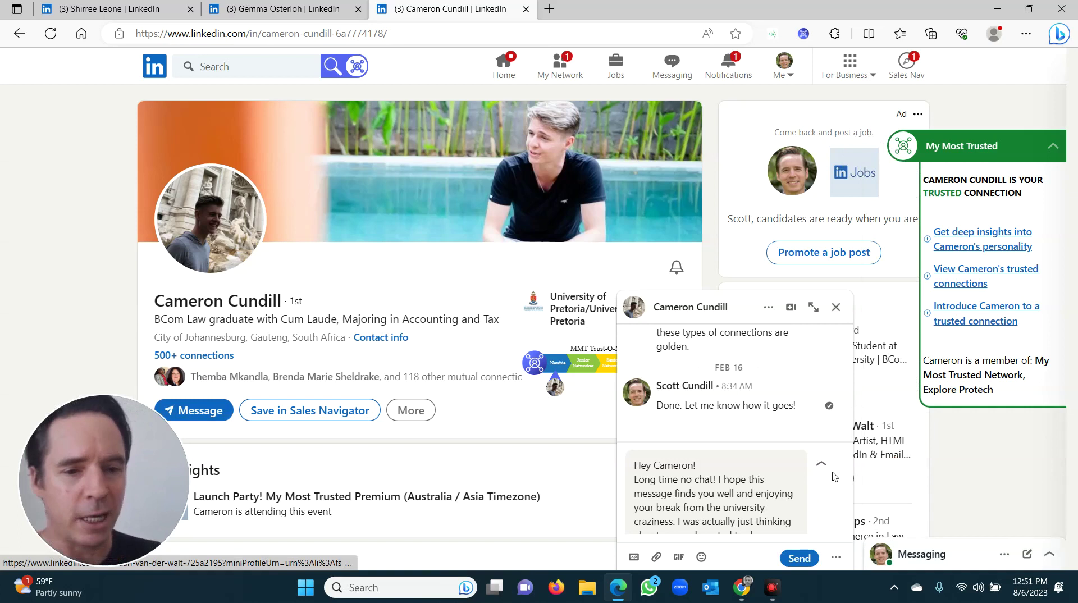
Read through the message drafted for the third contact in the enlarged chat and discard it without sending.
{"action": "left_click", "coordinate": [813, 307]}
{"action": "scroll", "coordinate": [557, 438], "scroll_direction": "down", "scroll_amount": 2}
{"action": "scroll", "coordinate": [556, 438], "scroll_direction": "down", "scroll_amount": 2}
{"action": "scroll", "coordinate": [692, 472], "scroll_direction": "up", "scroll_amount": 5}
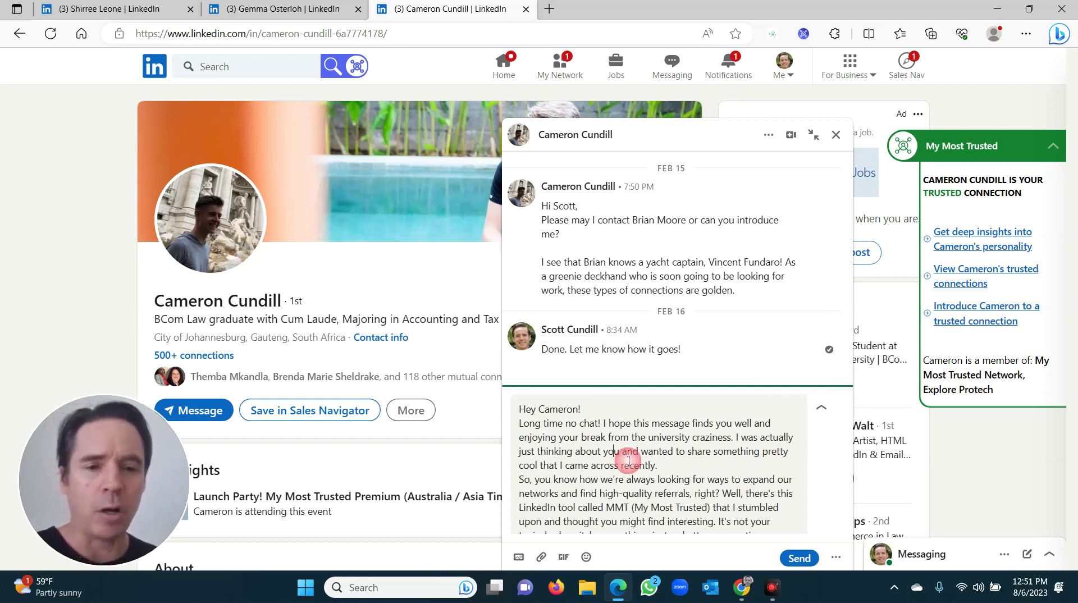
{"action": "left_click", "coordinate": [836, 135]}
{"action": "left_click", "coordinate": [628, 290]}
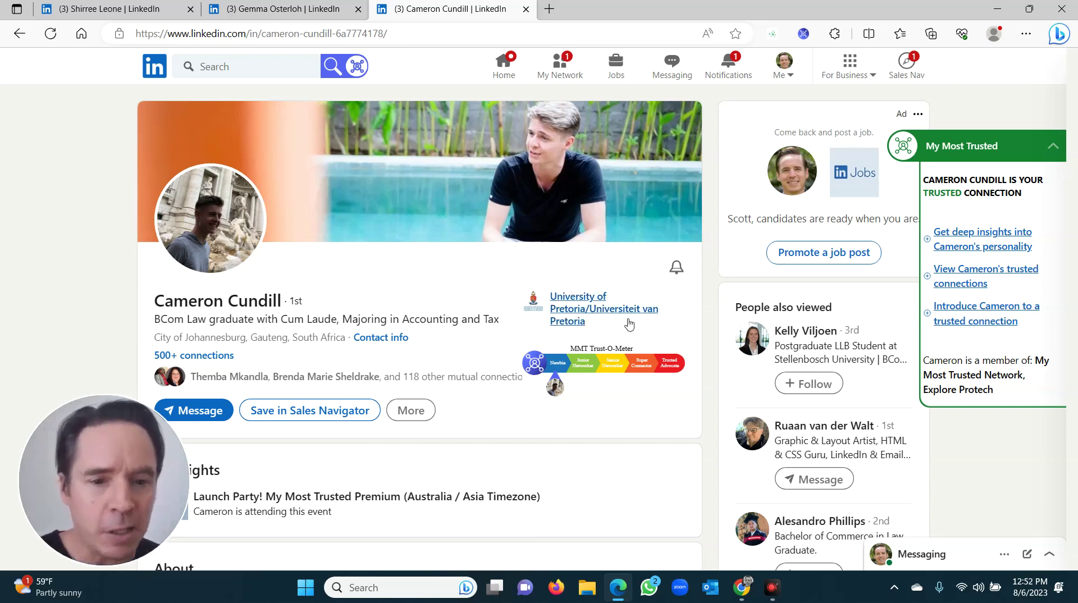
{"action": "mouse_move", "coordinate": [616, 365]}
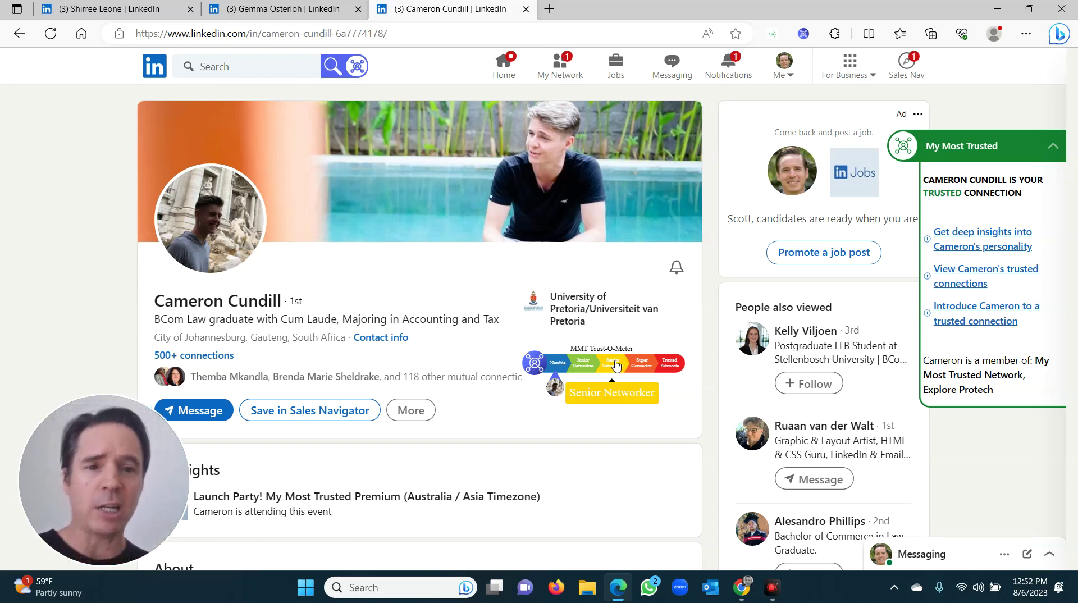